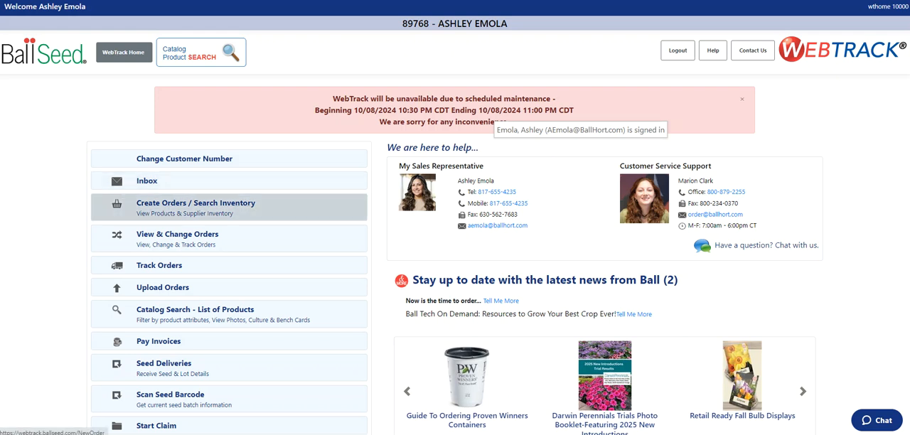
Open the search for viewing and changing orders and limit it to the Ball Office ship-to location
{"action": "left_click", "coordinate": [178, 238]}
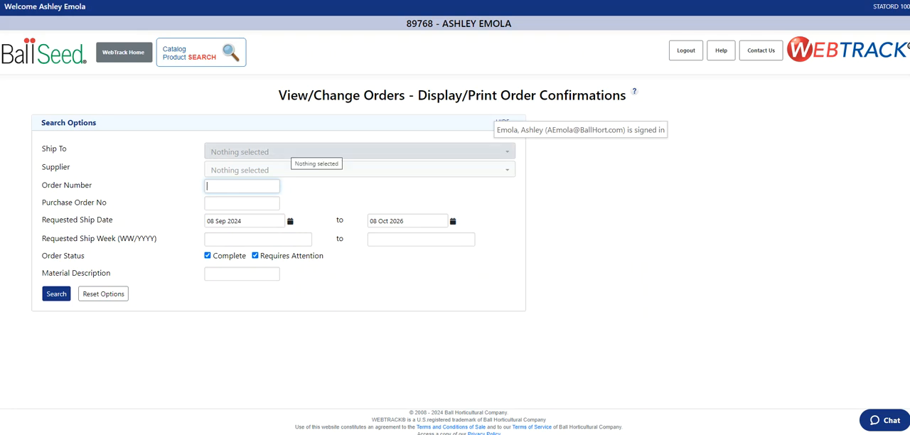
{"action": "left_click", "coordinate": [313, 151]}
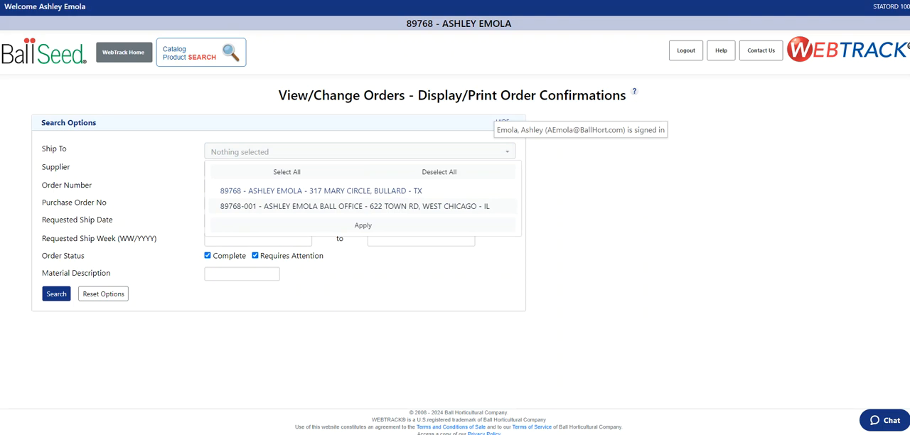
{"action": "left_click", "coordinate": [355, 206]}
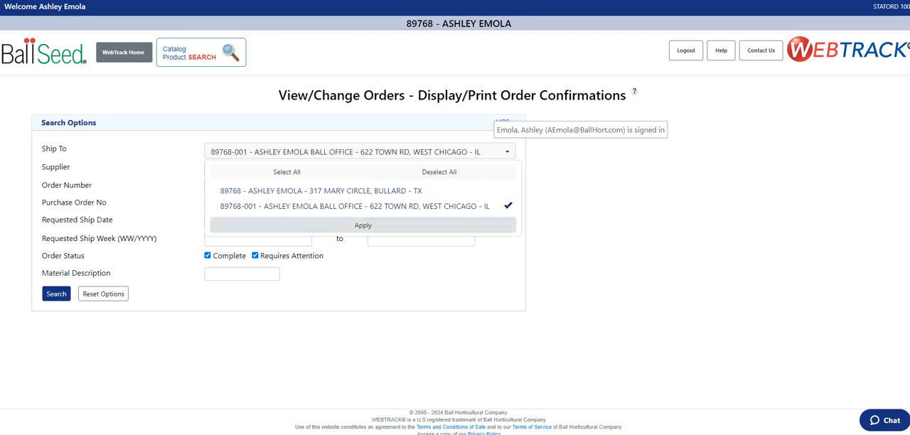
{"action": "left_click", "coordinate": [363, 225]}
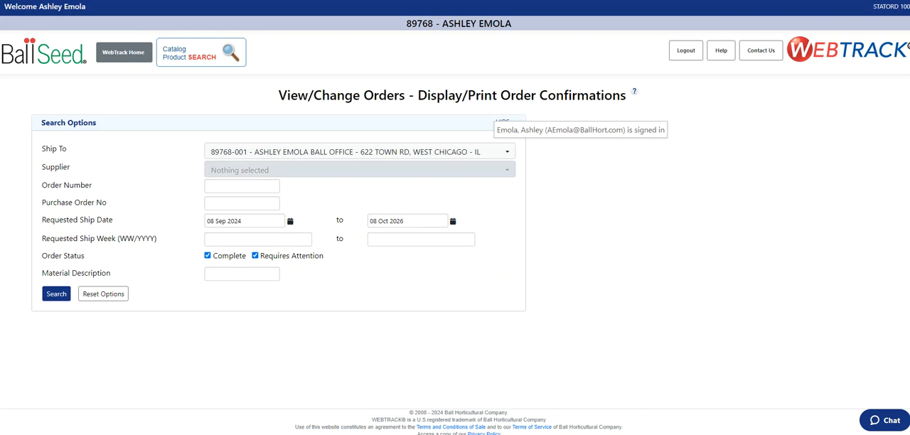
Restrict the order search to the supplier Dickman Farms & Greenhouses New York
{"action": "left_click", "coordinate": [359, 170]}
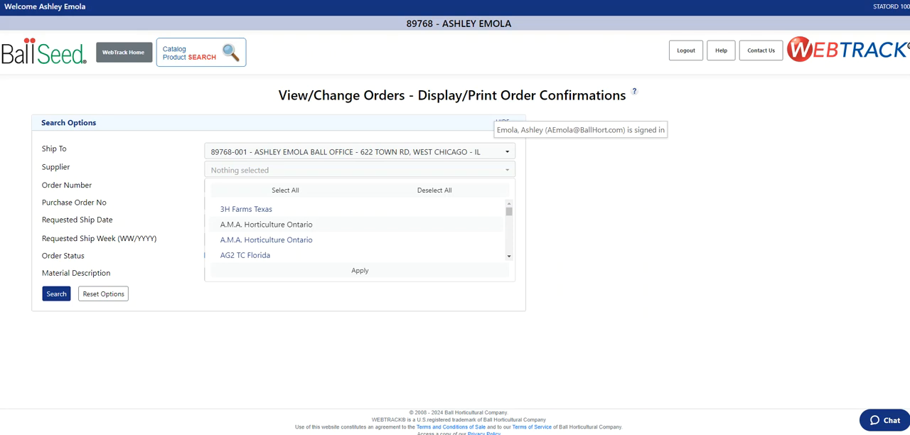
{"action": "key", "text": "d"}
{"action": "scroll", "coordinate": [355, 231], "scroll_direction": "down", "scroll_amount": 2}
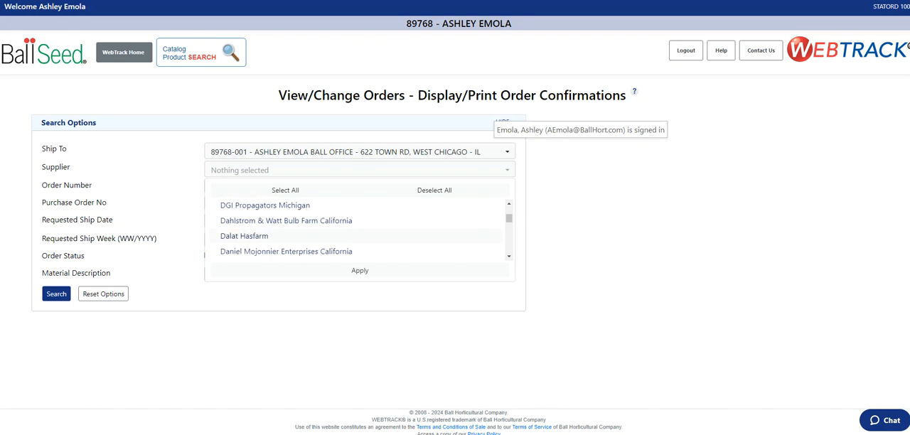
{"action": "scroll", "coordinate": [356, 231], "scroll_direction": "down", "scroll_amount": 5}
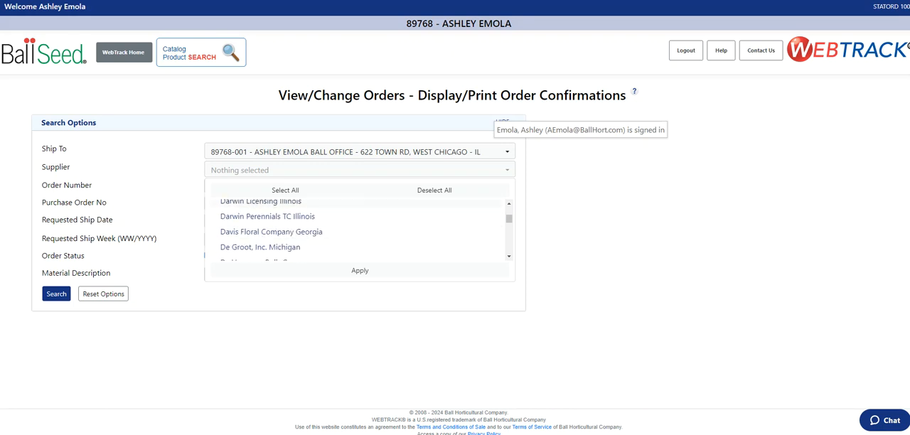
{"action": "scroll", "coordinate": [355, 232], "scroll_direction": "down", "scroll_amount": 8}
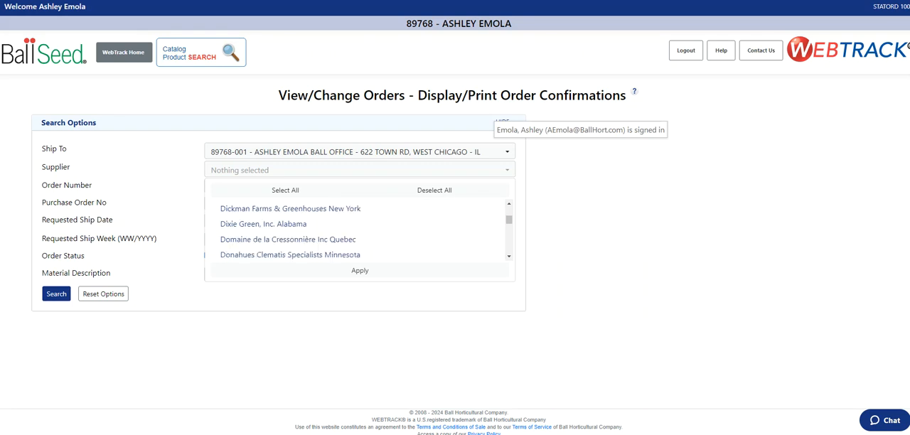
{"action": "scroll", "coordinate": [355, 231], "scroll_direction": "up", "scroll_amount": 1}
{"action": "left_click", "coordinate": [291, 241]}
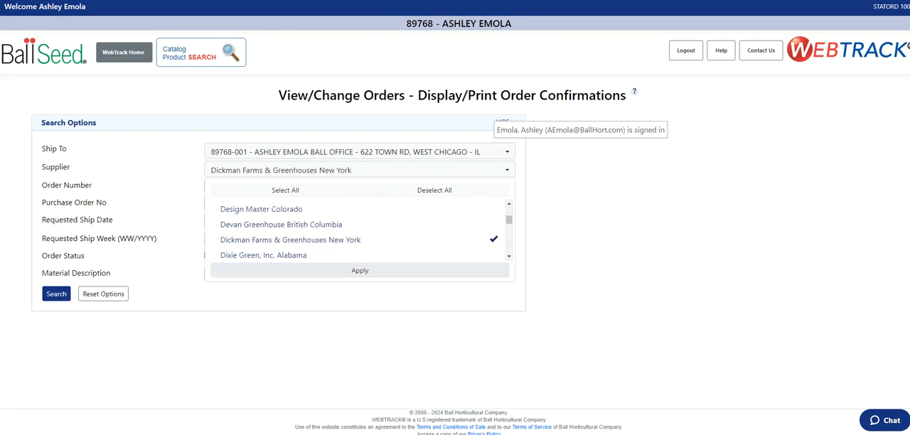
{"action": "left_click", "coordinate": [360, 270]}
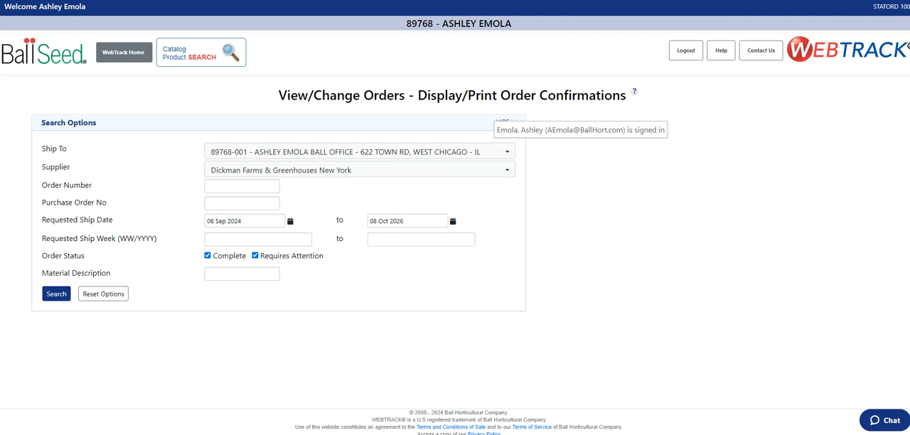
Clear the supplier selection and apply all suppliers to the order search
{"action": "left_click", "coordinate": [360, 170]}
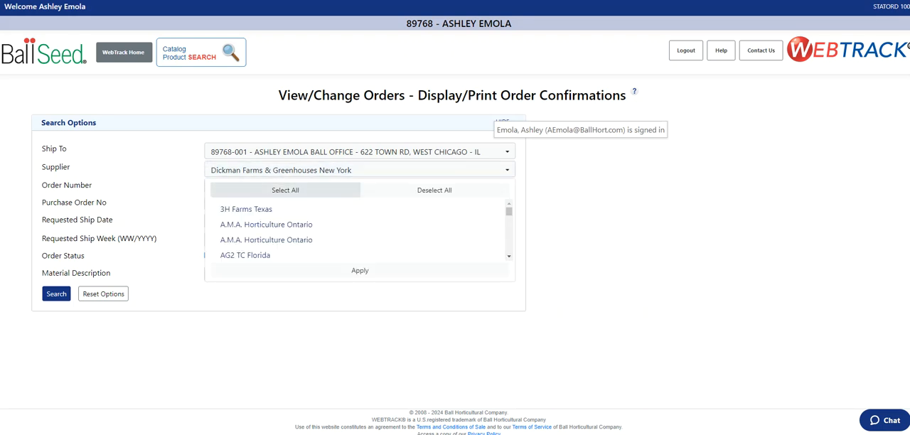
{"action": "left_click", "coordinate": [434, 190]}
{"action": "left_click", "coordinate": [286, 190]}
{"action": "left_click", "coordinate": [360, 270]}
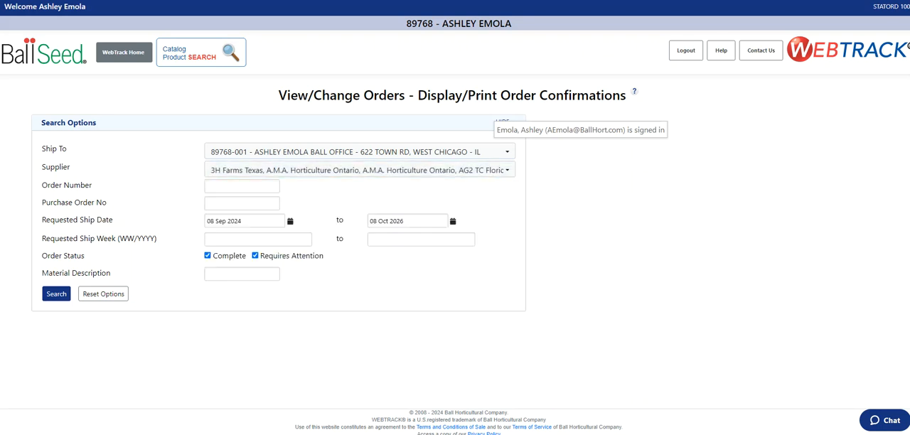
Set the start of the requested ship date range to 06 May 2024
{"action": "left_click", "coordinate": [241, 186]}
{"action": "left_click", "coordinate": [290, 221]}
{"action": "left_click", "coordinate": [212, 235]}
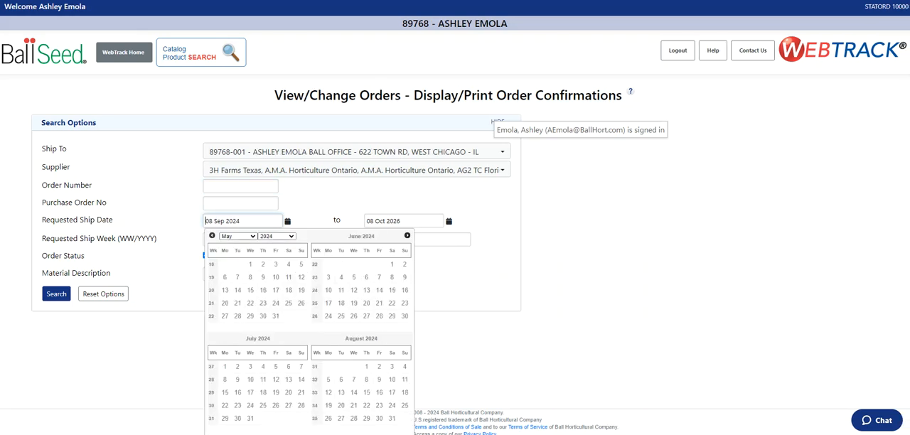
{"action": "left_click", "coordinate": [225, 278]}
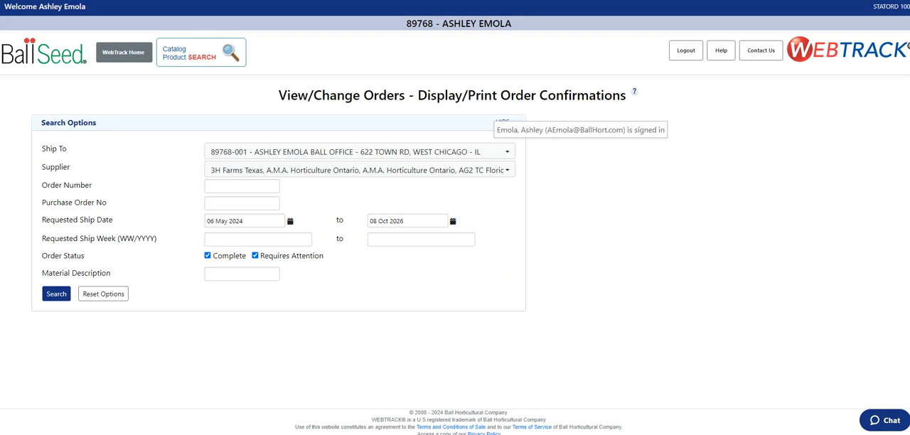
Search for orders with the material description "Lily" and check the customer reference in the result
{"action": "left_click", "coordinate": [207, 274]}
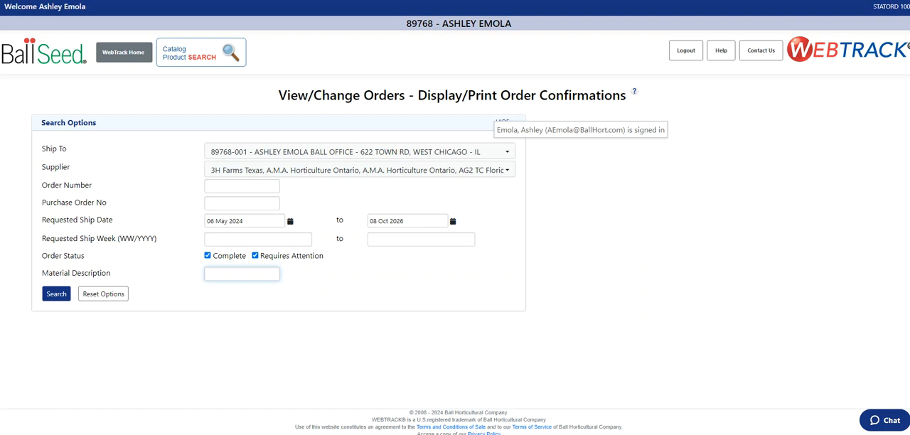
{"action": "type", "text": "Lily"}
{"action": "left_click", "coordinate": [56, 294]}
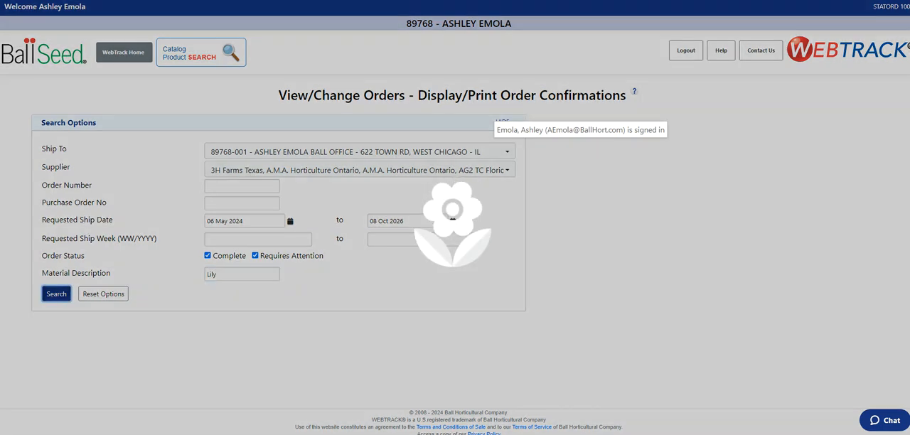
{"action": "scroll", "coordinate": [455, 217], "scroll_direction": "down", "scroll_amount": 1}
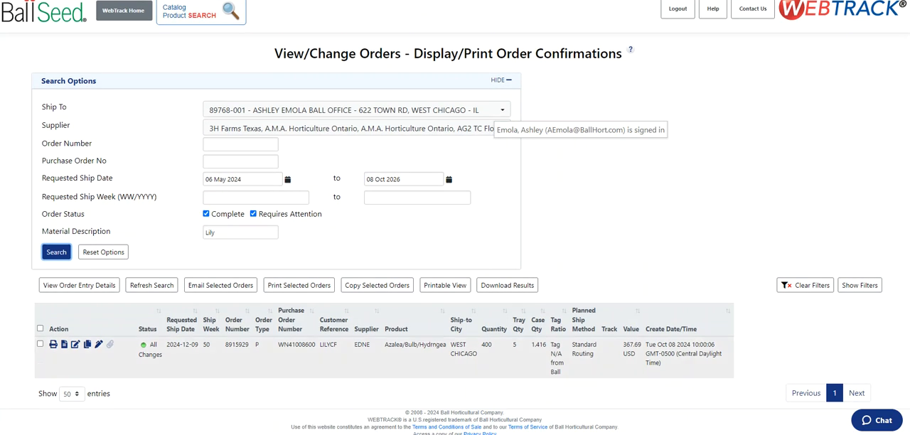
{"action": "left_click_drag", "start_coordinate": [339, 345], "coordinate": [319, 345]}
{"action": "left_click", "coordinate": [328, 347]}
{"action": "scroll", "coordinate": [455, 218], "scroll_direction": "up", "scroll_amount": 1}
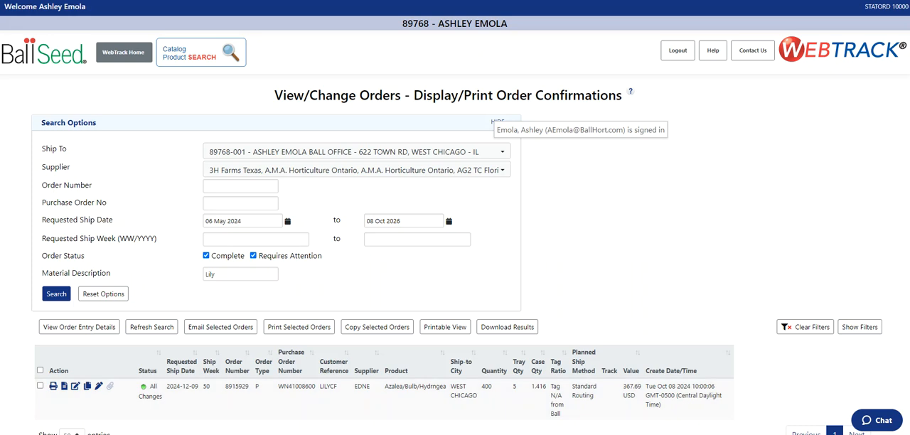
Clear the material description, rerun the order search and examine the actions offered for each order
{"action": "left_click_drag", "start_coordinate": [217, 275], "coordinate": [204, 275]}
{"action": "key", "text": "BackSpace"}
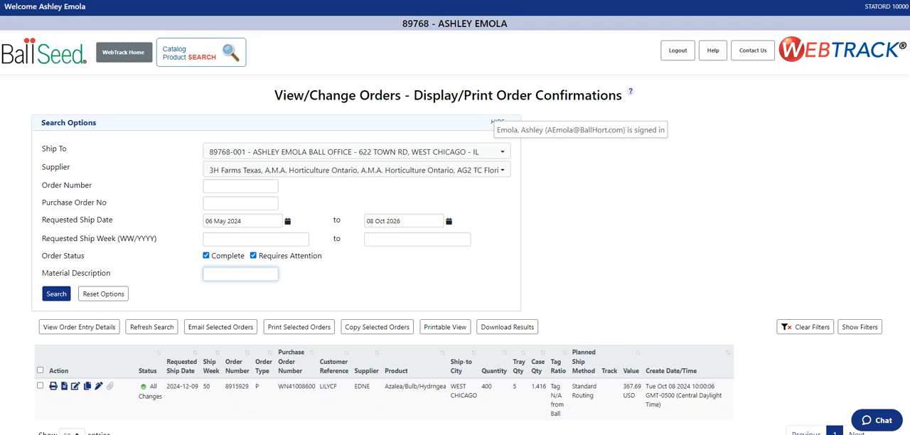
{"action": "left_click", "coordinate": [56, 294]}
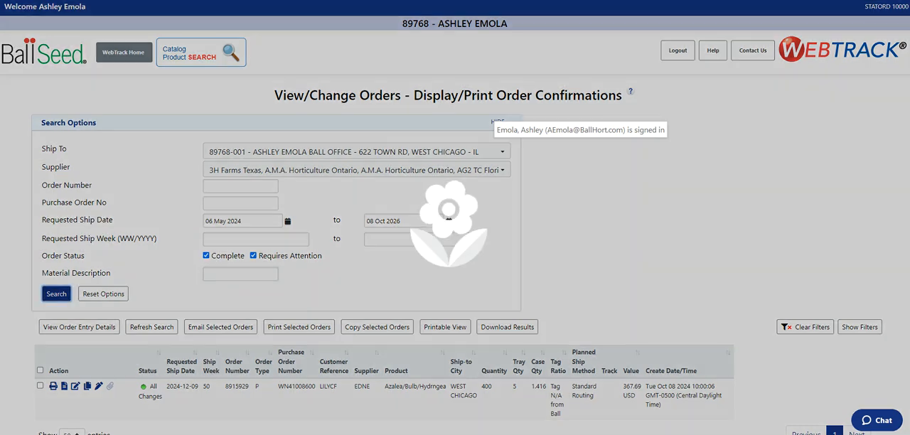
{"action": "scroll", "coordinate": [498, 214], "scroll_direction": "down", "scroll_amount": 2}
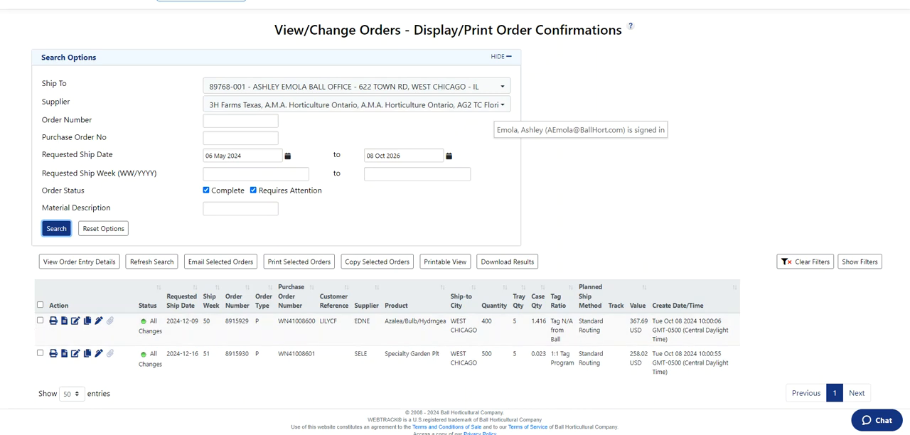
{"action": "left_click_drag", "start_coordinate": [69, 306], "coordinate": [49, 305]}
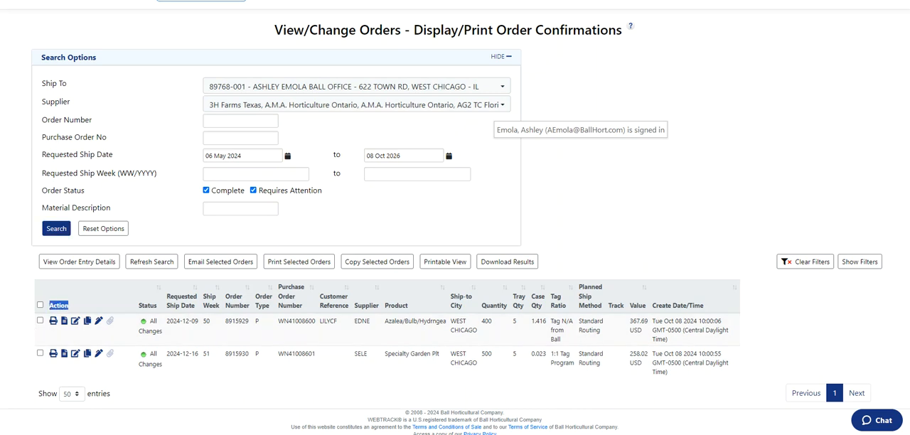
{"action": "left_click", "coordinate": [70, 306]}
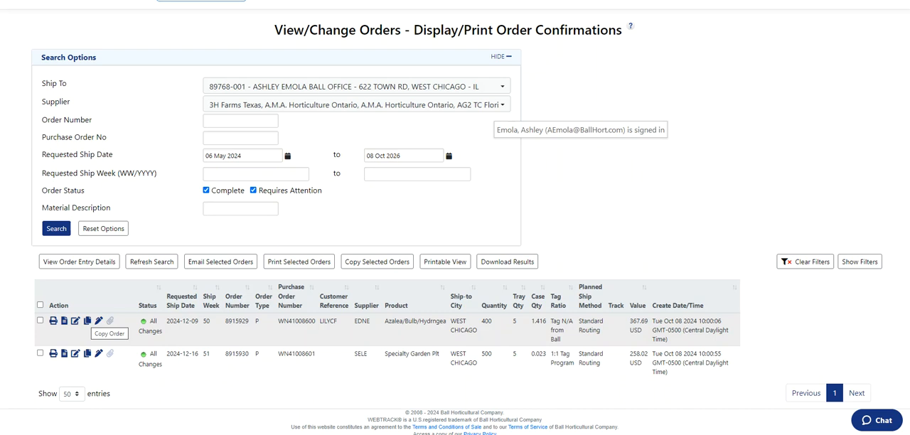
Start copying the Azalea/Bulb/Hydrngea order to the Ball Office ship-to location with ship week 50/2025
{"action": "left_click", "coordinate": [86, 321]}
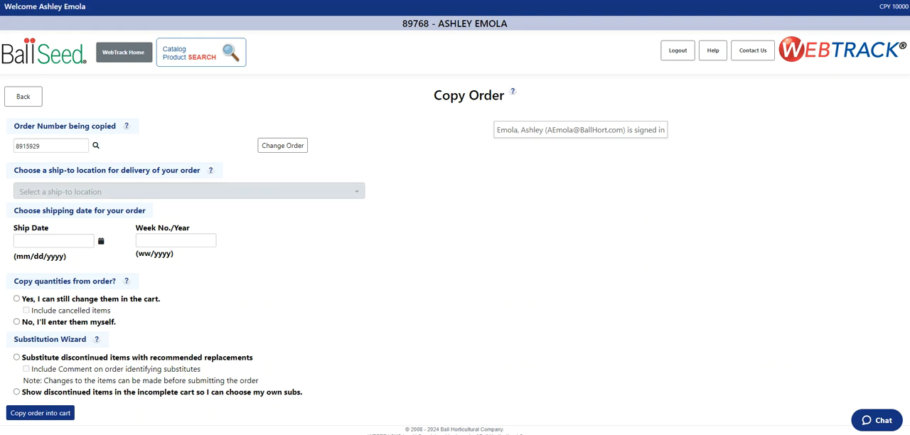
{"action": "left_click", "coordinate": [200, 191]}
{"action": "left_click", "coordinate": [161, 242]}
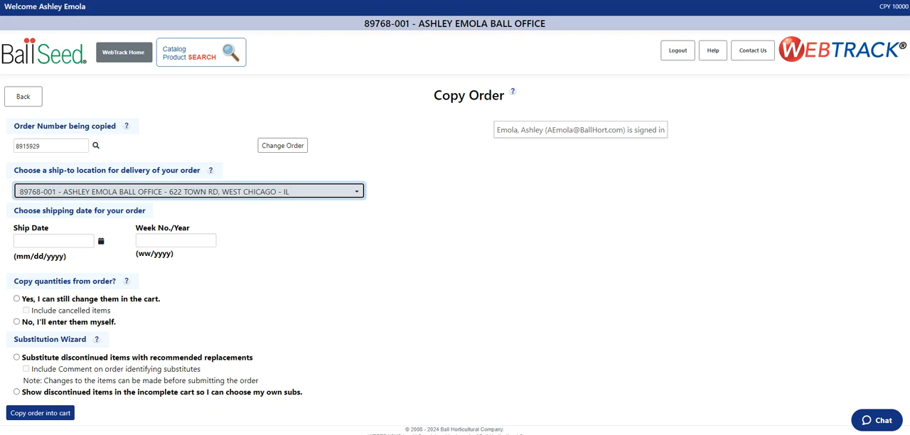
{"action": "left_click", "coordinate": [176, 240]}
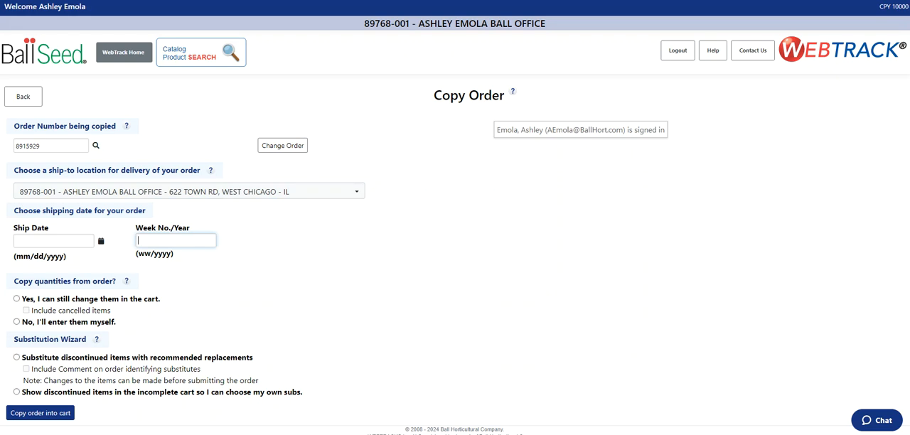
{"action": "type", "text": "50/2025"}
Copy the order into the cart with its quantities, excluding cancelled items and showing discontinued items for choosing own substitutes
{"action": "scroll", "coordinate": [456, 217], "scroll_direction": "down", "scroll_amount": 1}
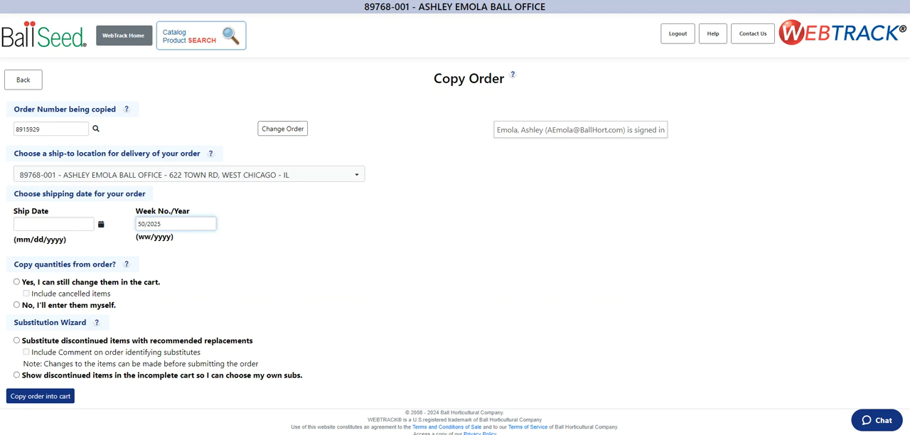
{"action": "left_click", "coordinate": [16, 282]}
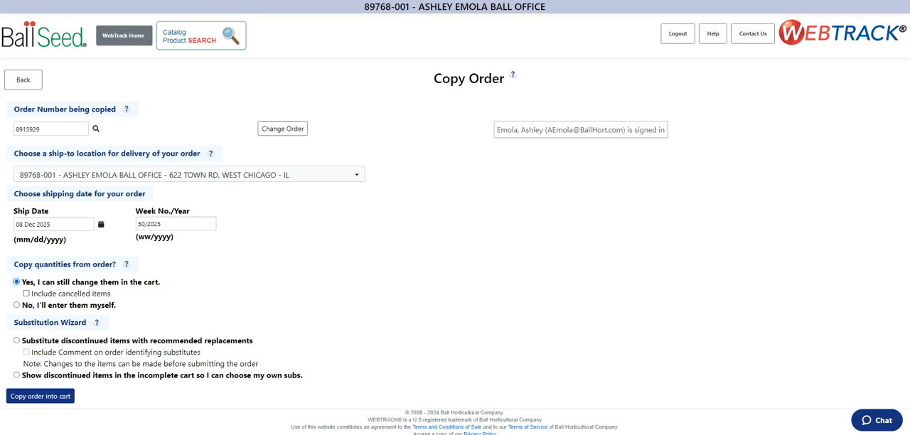
{"action": "left_click", "coordinate": [26, 293]}
{"action": "left_click", "coordinate": [16, 305]}
{"action": "left_click", "coordinate": [17, 281]}
{"action": "left_click", "coordinate": [16, 340]}
{"action": "left_click", "coordinate": [16, 375]}
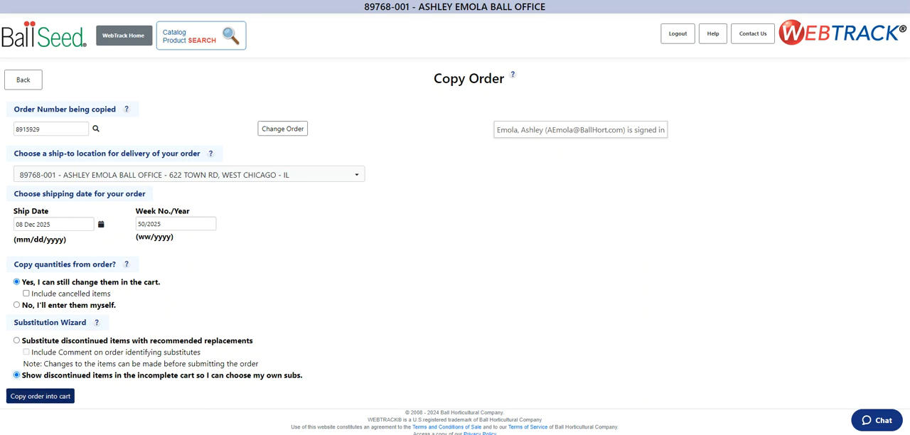
{"action": "left_click", "coordinate": [40, 396]}
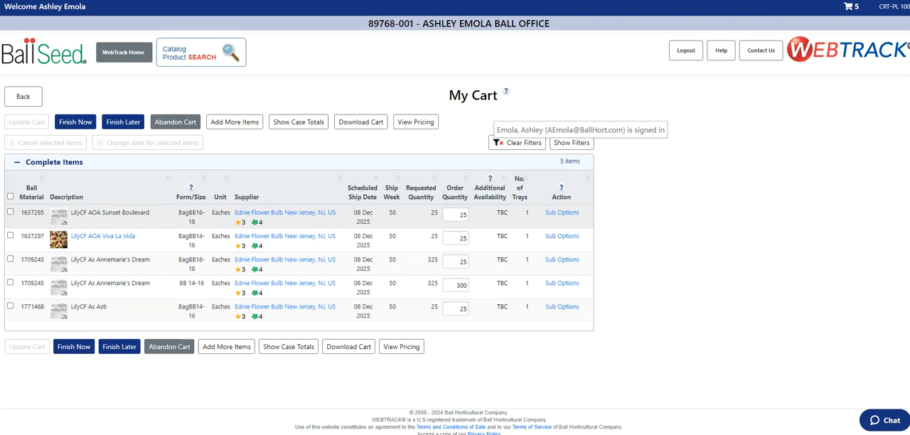
Set the order quantity of LilyCF AOA Sunset Boulevard to 50 and update the cart
{"action": "double_click", "coordinate": [461, 215]}
{"action": "type", "text": "50"}
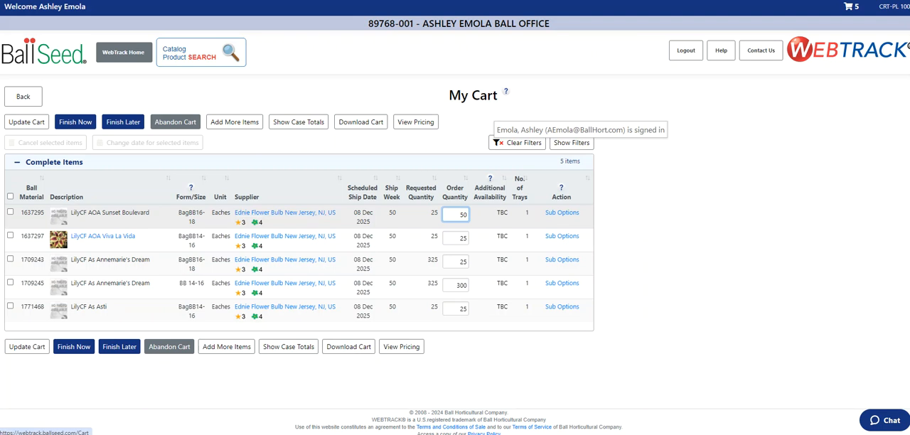
{"action": "left_click", "coordinate": [26, 122]}
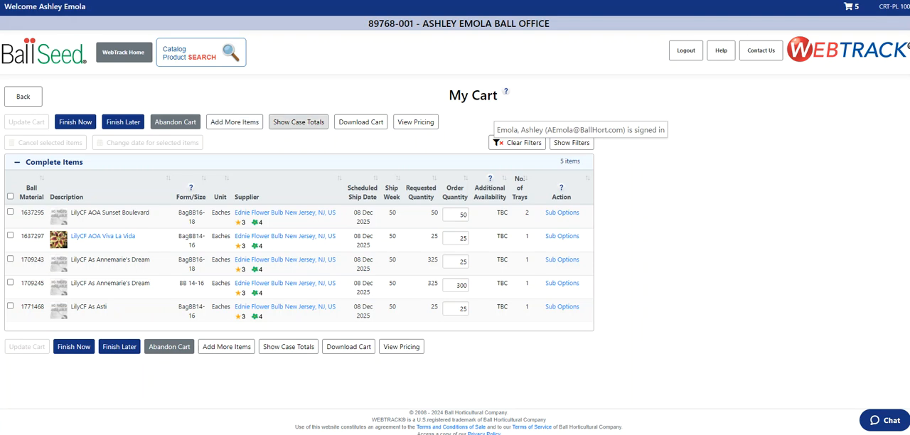
Review the cart's case totals by week, including the cases column, and close the overview
{"action": "left_click", "coordinate": [298, 122]}
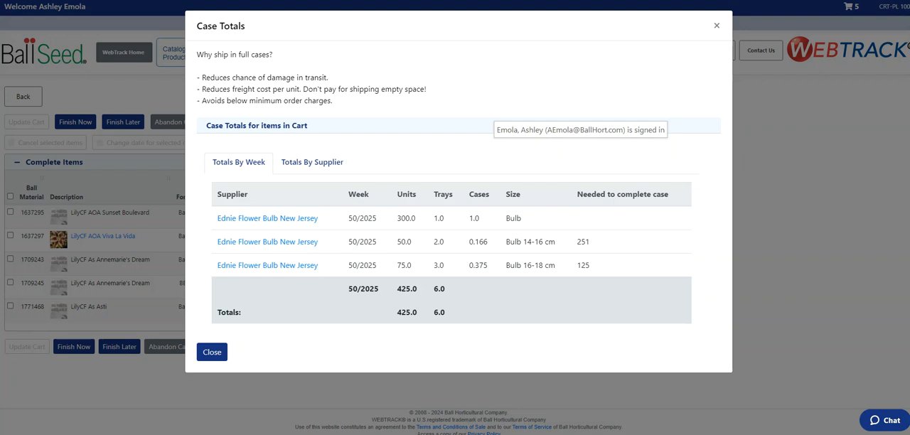
{"action": "left_click_drag", "start_coordinate": [468, 218], "coordinate": [479, 219]}
{"action": "left_click", "coordinate": [481, 219]}
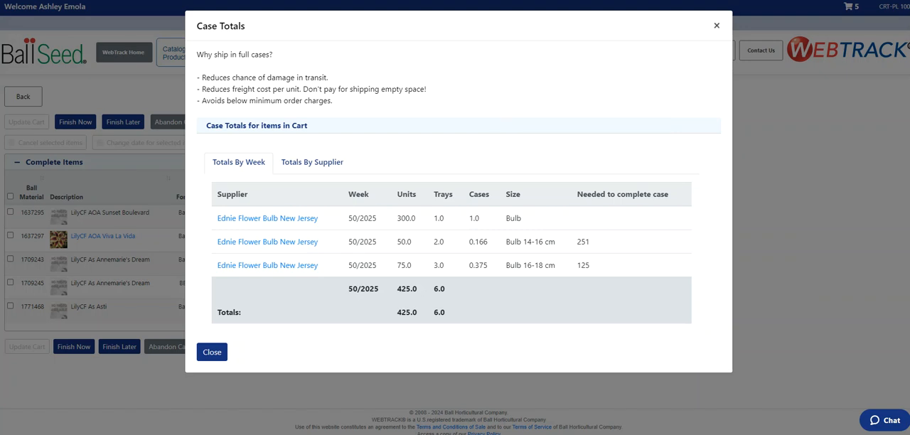
{"action": "left_click", "coordinate": [717, 25]}
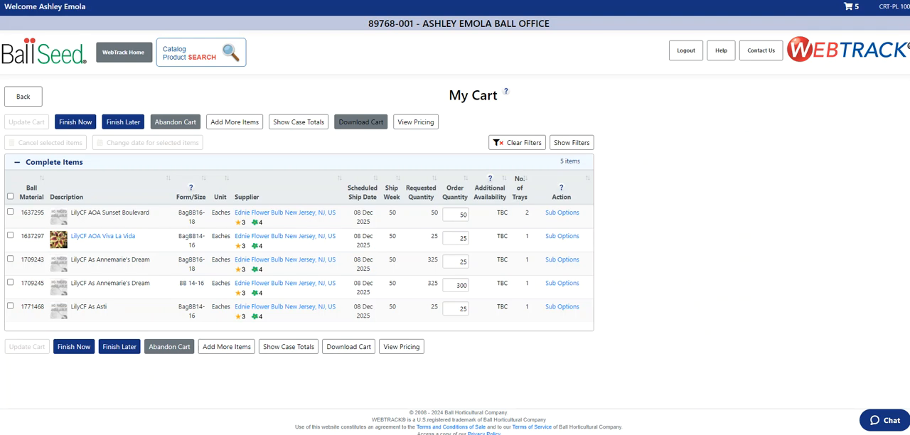
Show the pricing for the cart items, review the price column, and hide the pricing again
{"action": "left_click", "coordinate": [415, 122]}
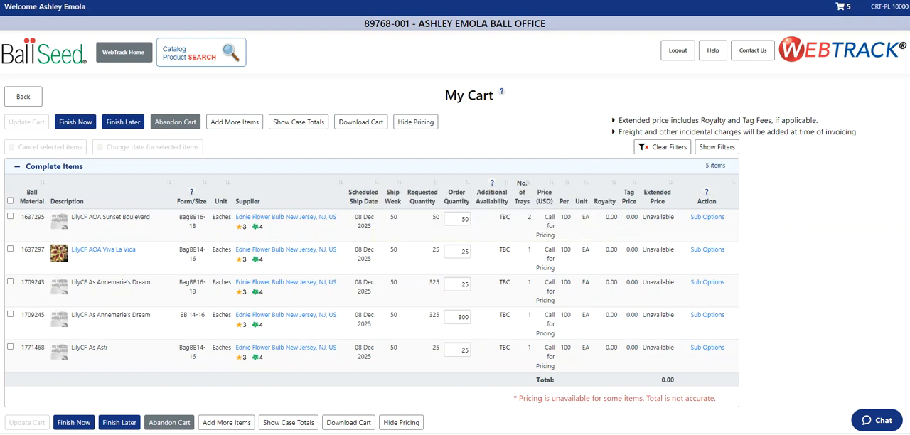
{"action": "left_click_drag", "start_coordinate": [545, 217], "coordinate": [554, 285]}
{"action": "left_click", "coordinate": [554, 288]}
{"action": "left_click", "coordinate": [415, 121]}
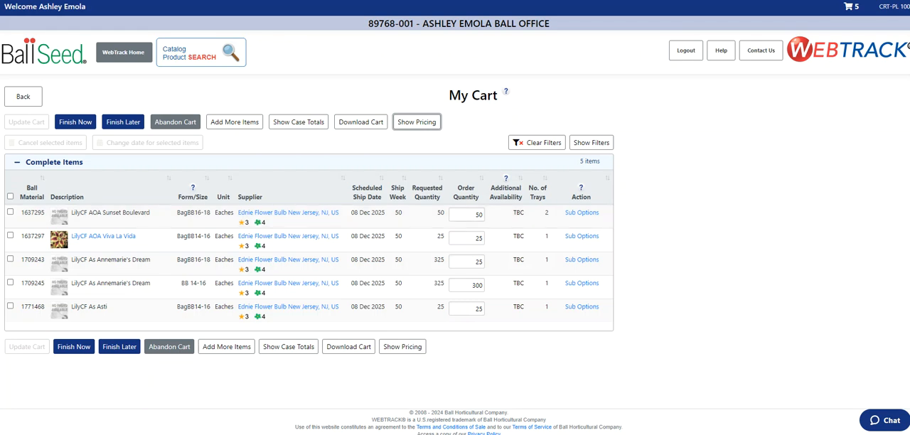
Change the ship date of all items in the cart to 15 Dec 2025 (wk 51)
{"action": "left_click", "coordinate": [10, 196]}
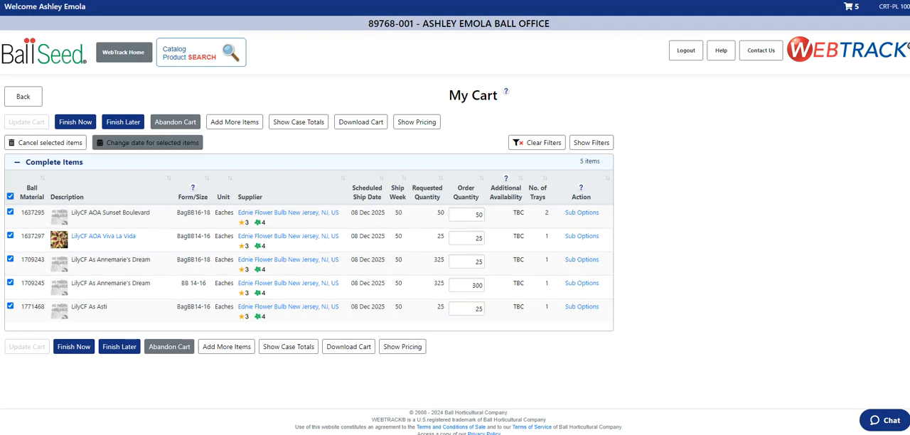
{"action": "left_click", "coordinate": [147, 142]}
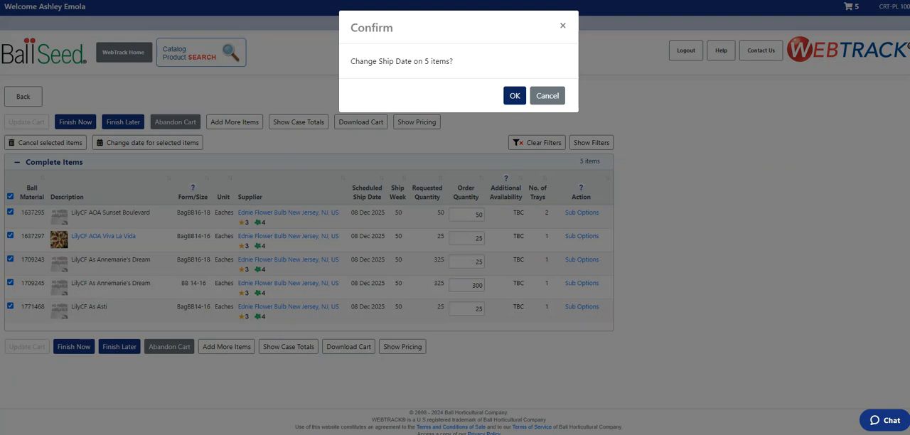
{"action": "left_click", "coordinate": [515, 96]}
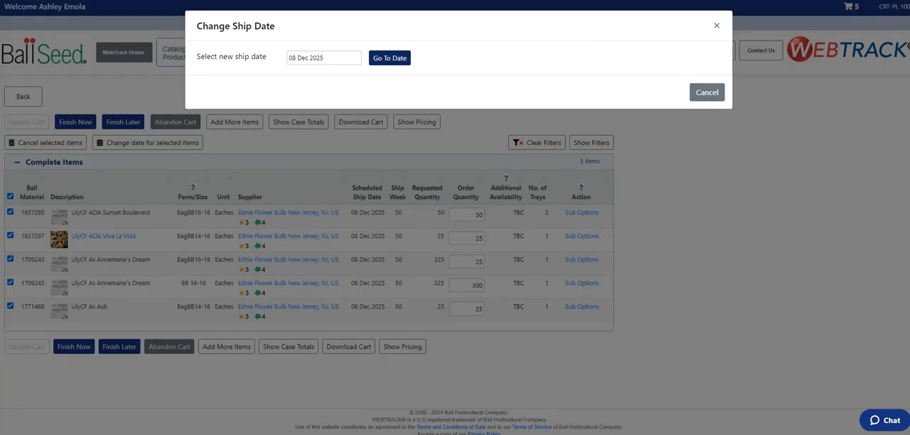
{"action": "left_click", "coordinate": [390, 57]}
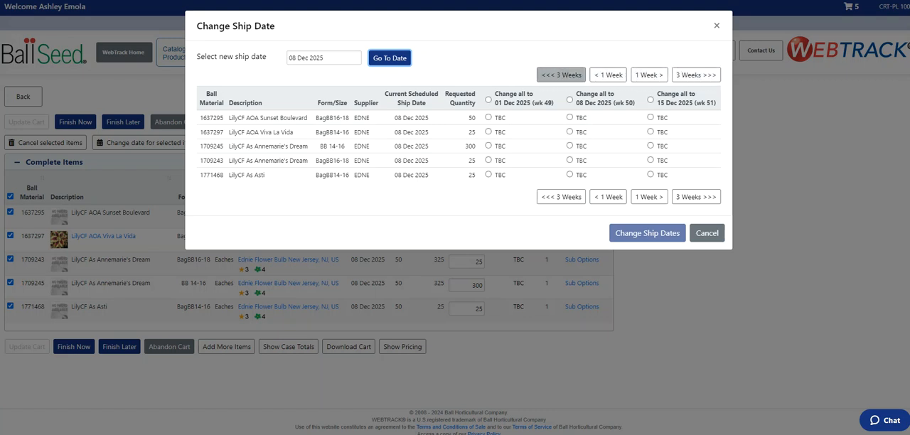
{"action": "left_click", "coordinate": [608, 75]}
{"action": "left_click", "coordinate": [649, 74]}
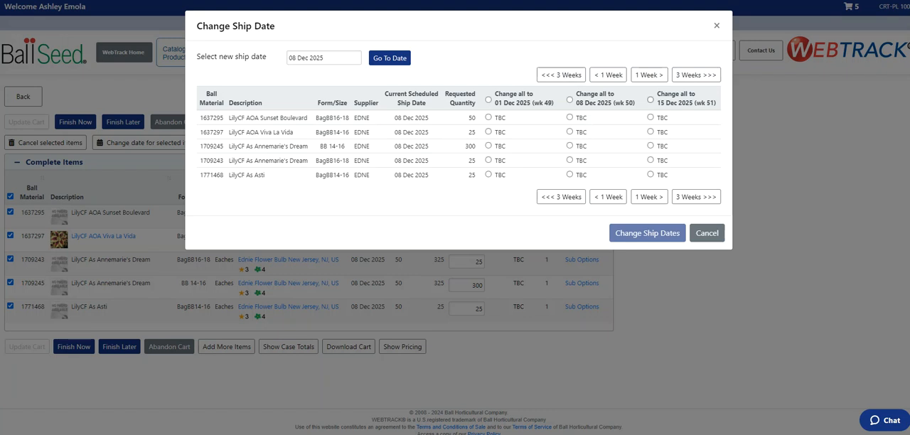
{"action": "left_click", "coordinate": [651, 100]}
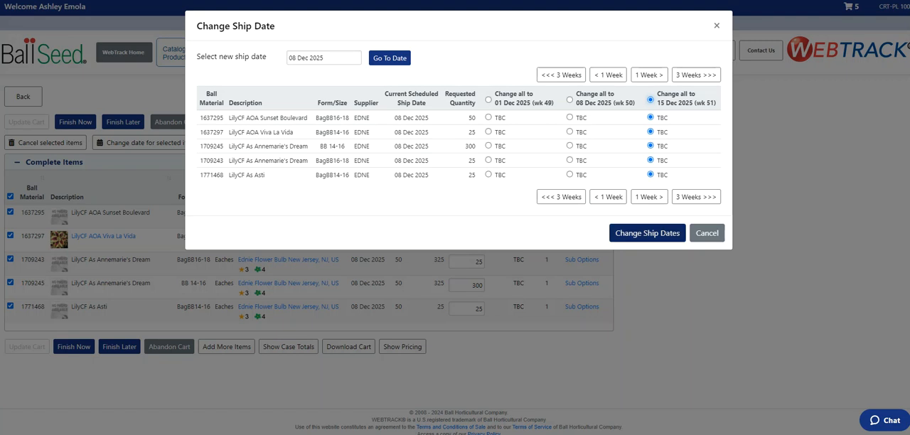
{"action": "left_click", "coordinate": [647, 233]}
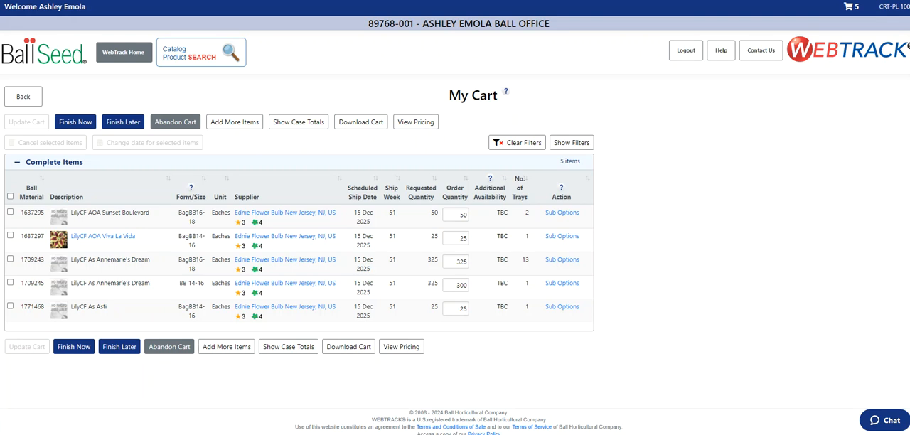
Start finishing the order now and enter LilyCF 2025 as the customer reference, keeping the ship method Ship Best Way
{"action": "left_click", "coordinate": [75, 121]}
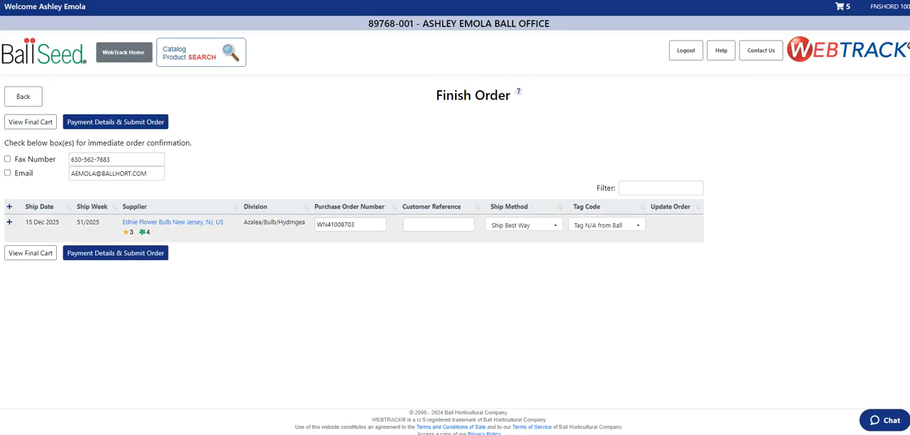
{"action": "left_click", "coordinate": [439, 225]}
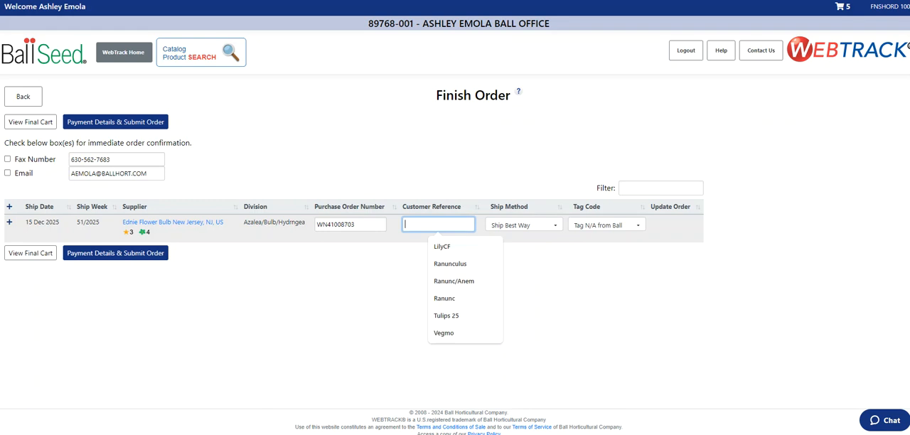
{"action": "type", "text": "LilyCF 2025"}
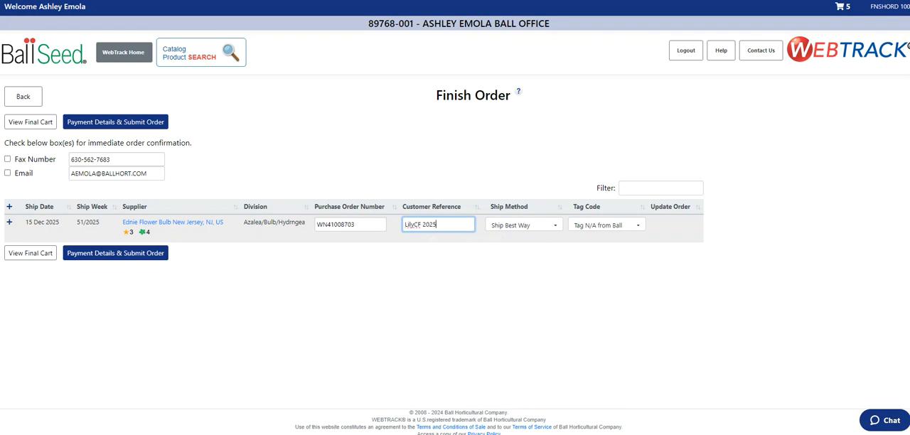
{"action": "left_click", "coordinate": [524, 225]}
{"action": "left_click", "coordinate": [524, 224]}
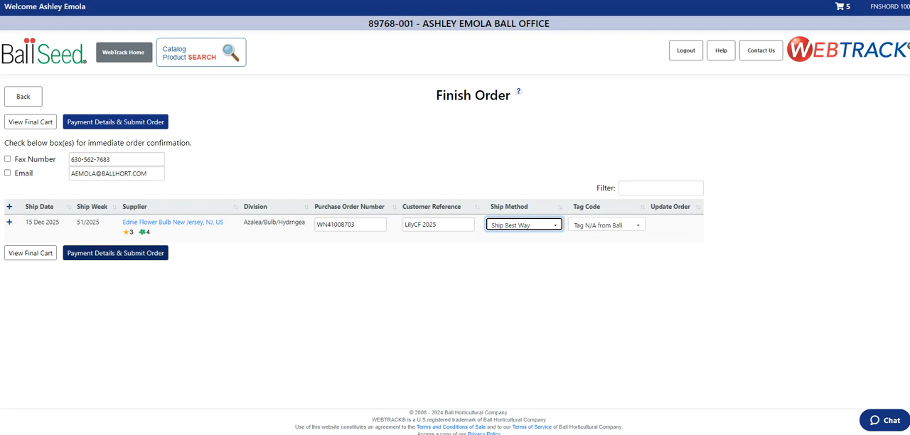
Choose the stored VISA card as the payment method, submit the payment details, and submit the order
{"action": "left_click", "coordinate": [115, 253]}
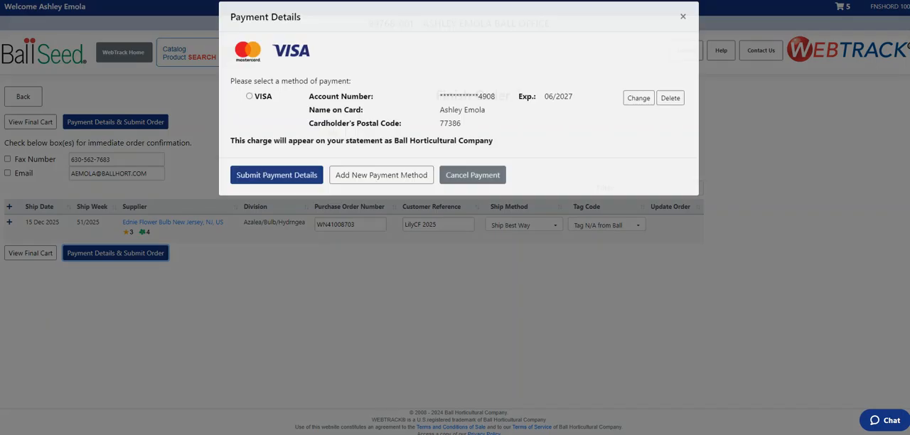
{"action": "left_click", "coordinate": [250, 106]}
{"action": "left_click", "coordinate": [277, 185]}
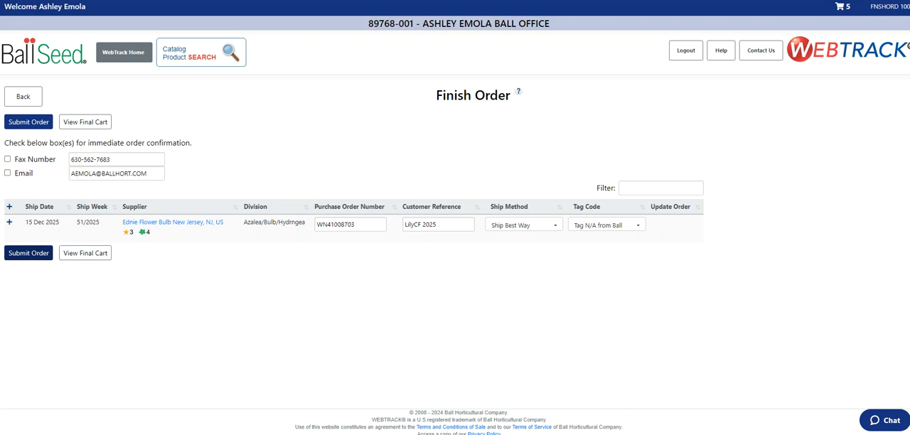
{"action": "left_click", "coordinate": [28, 253]}
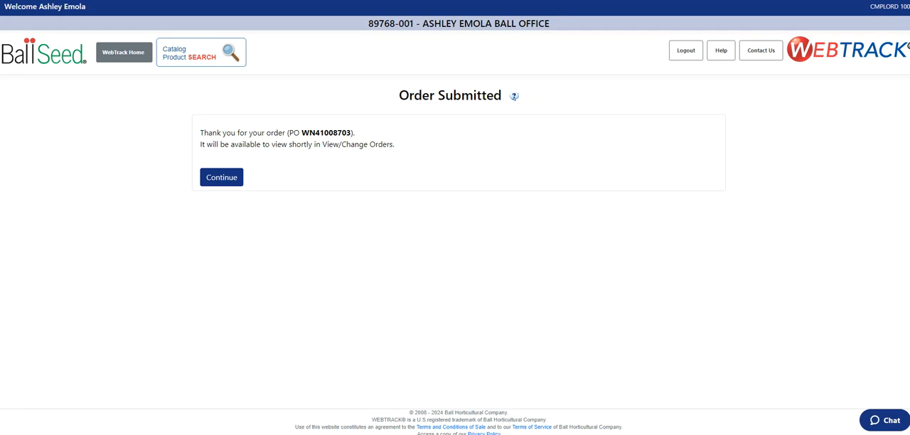